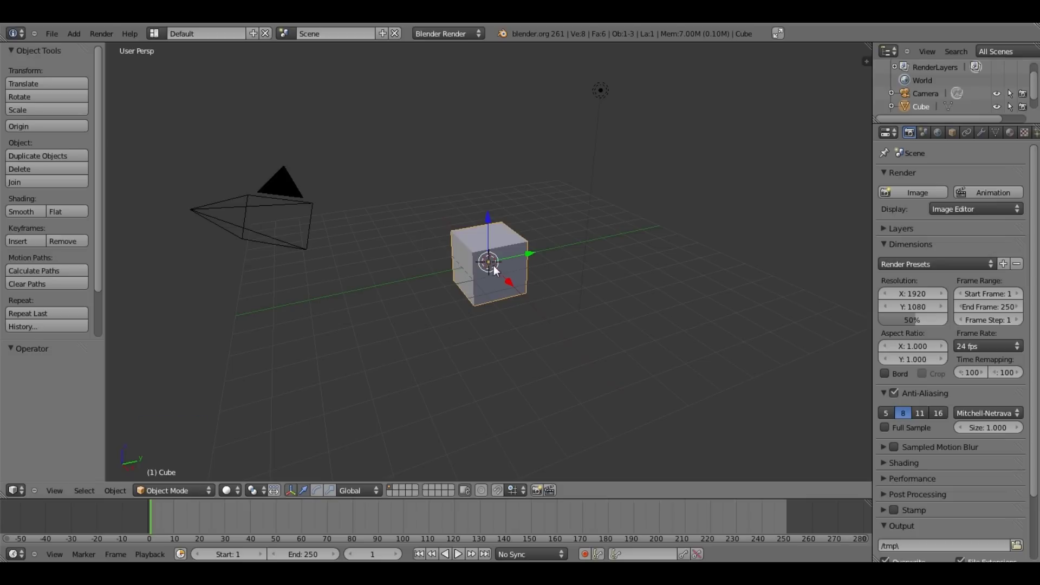
# - Inspect the default scene from front, right and top views, then reselect the cube
pyautogui.moveTo(490, 265); pyautogui.dragTo(585, 297, button='middle')
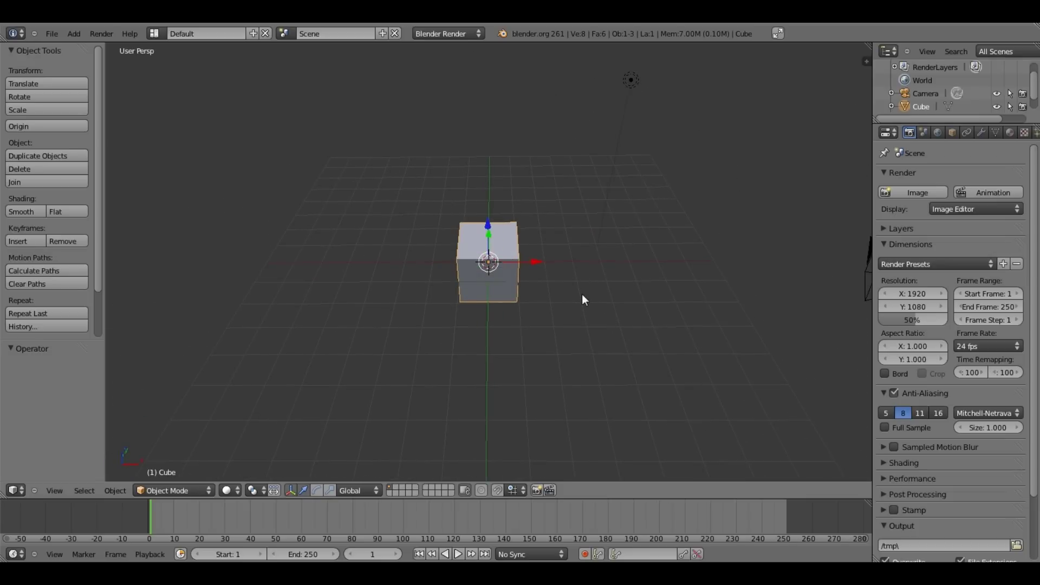
pyautogui.press('KP_1')
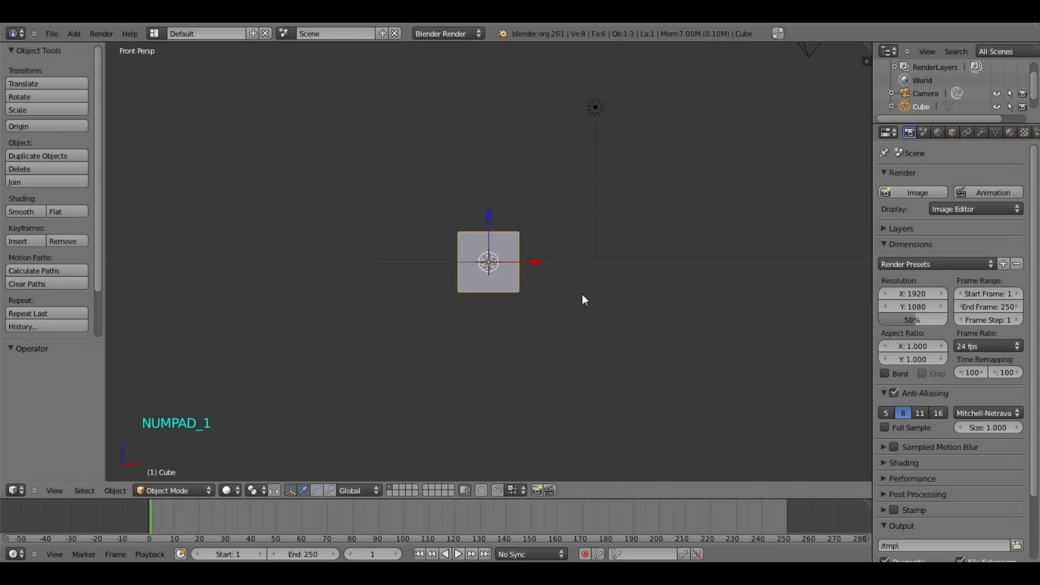
pyautogui.press('KP_3')
pyautogui.press('KP_7')
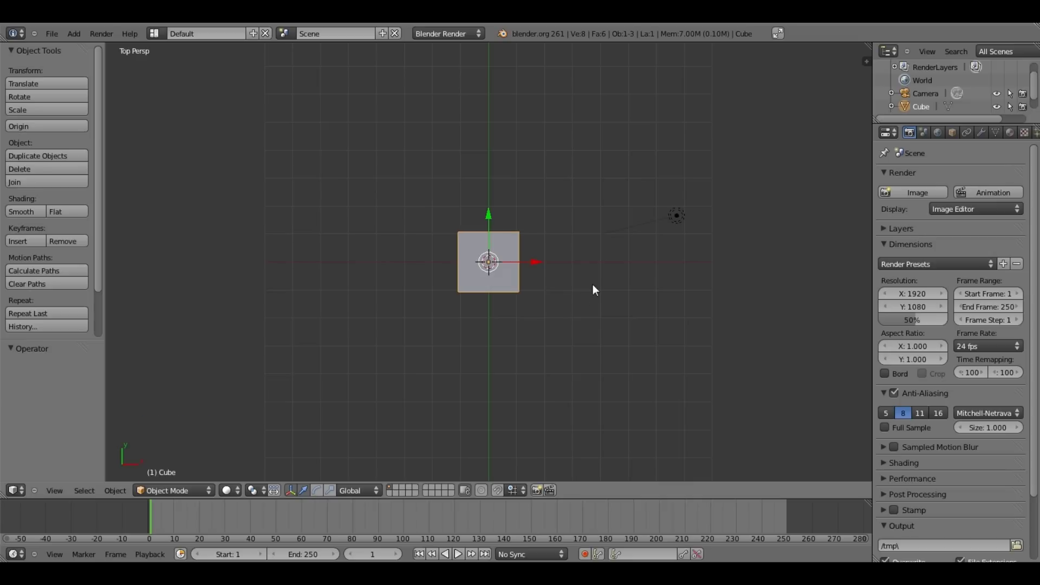
pyautogui.moveTo(509, 327); pyautogui.dragTo(610, 230, button='middle')
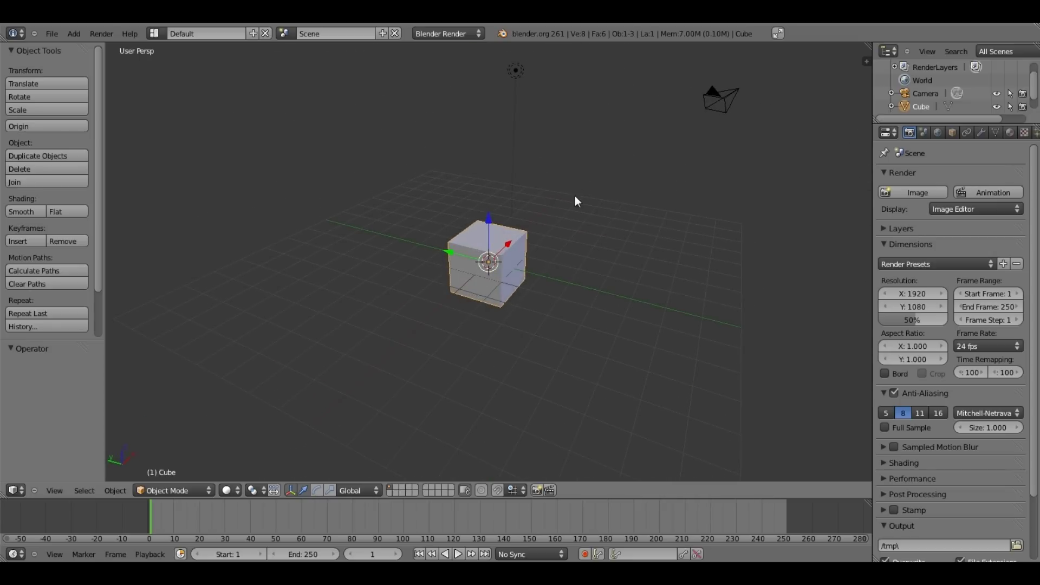
pyautogui.rightClick(734, 88)
pyautogui.rightClick(517, 71)
pyautogui.rightClick(497, 256)
# - Scale the cube along Z to about 0.132, flattening it into a thin slab
pyautogui.scroll(2, 487, 271)
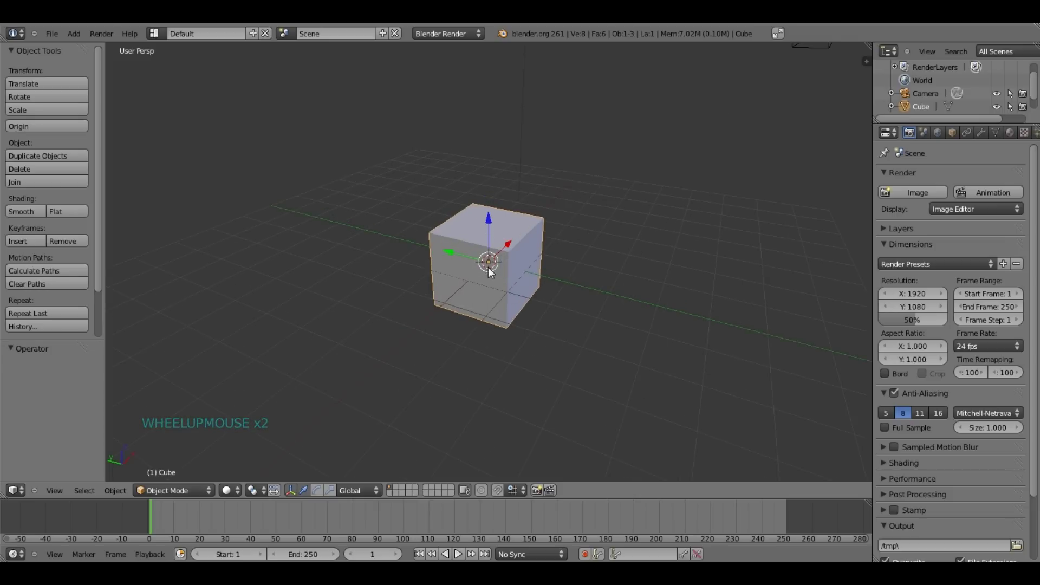
pyautogui.press('s')
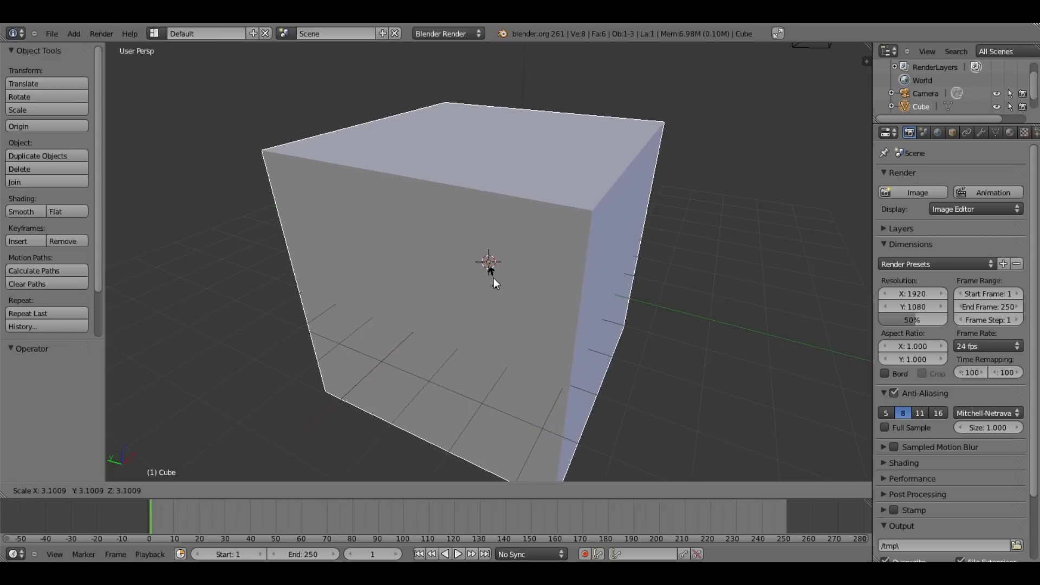
pyautogui.press('Escape')
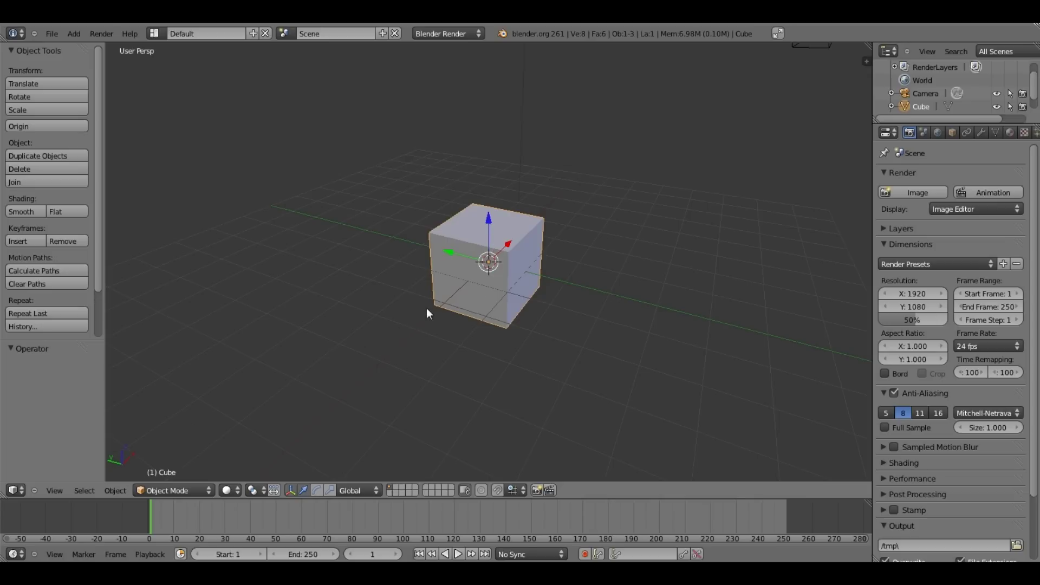
pyautogui.press('s')
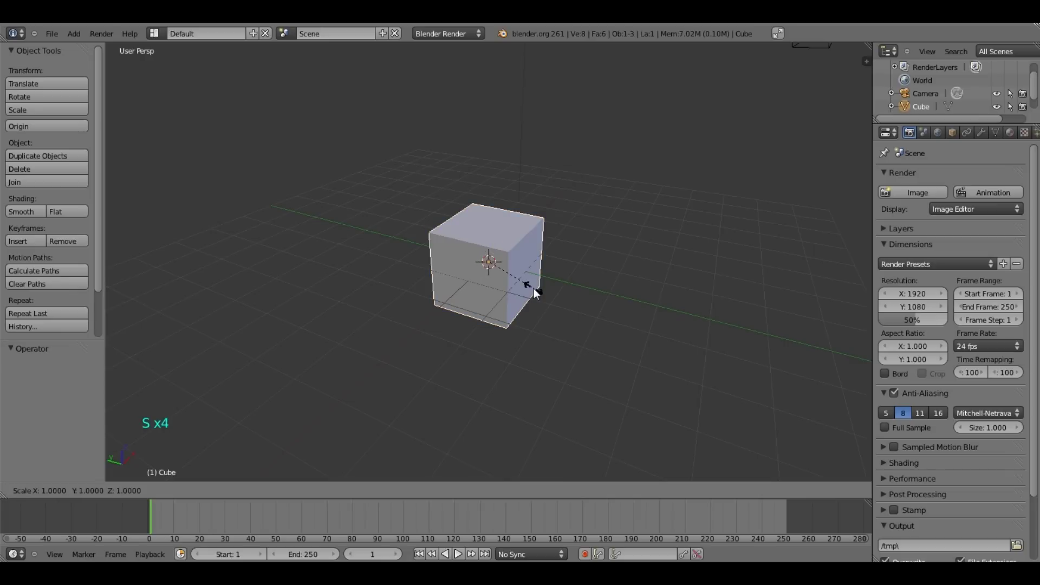
pyautogui.press('z')
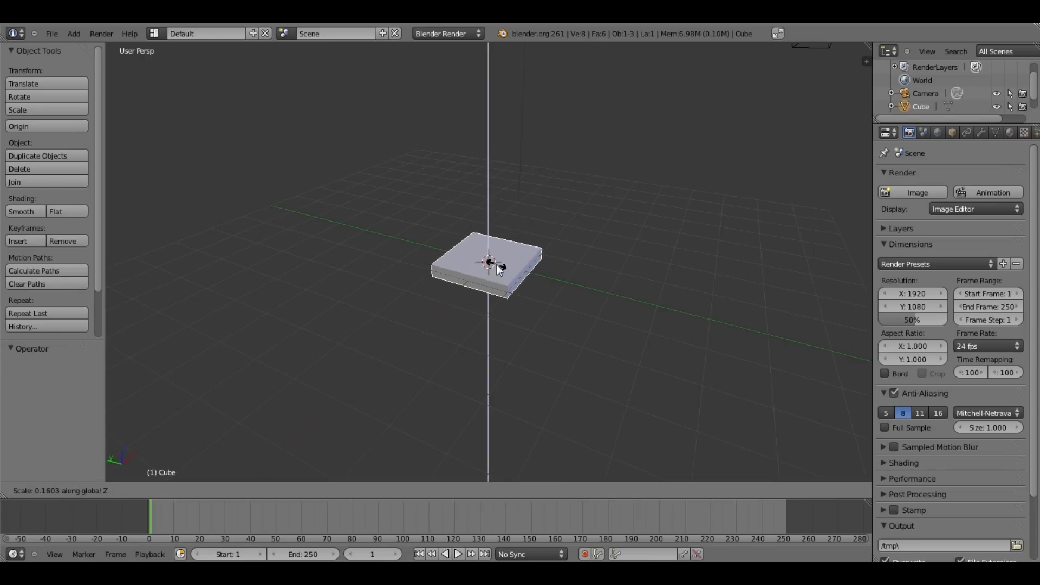
pyautogui.click(497, 265)
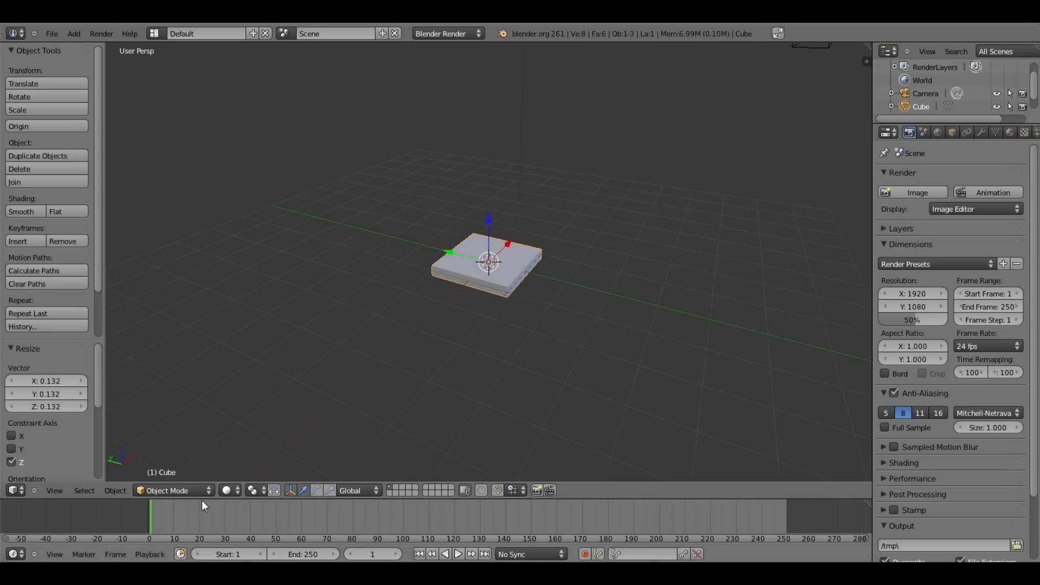
# - Enter Edit Mode and return to Object Mode, then switch to top view of the slab
pyautogui.click(181, 491)
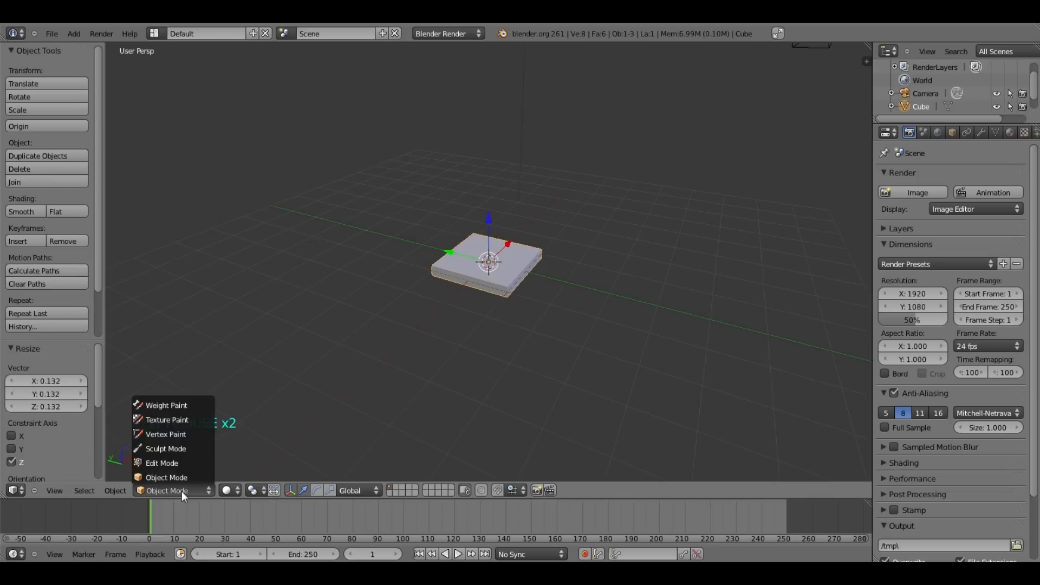
pyautogui.click(170, 463)
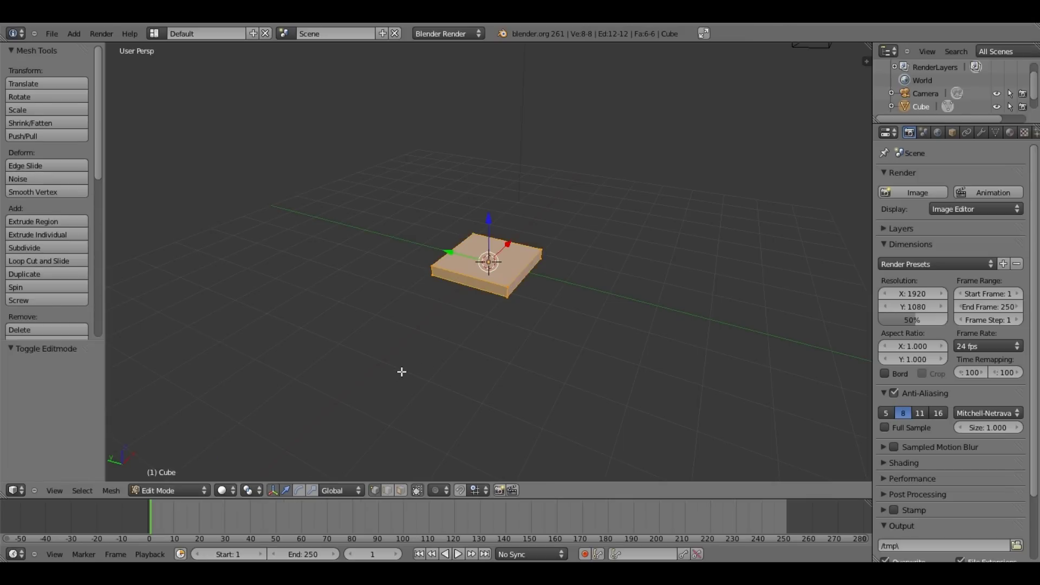
pyautogui.press('Tab')
pyautogui.press('Tab')
pyautogui.press('Tab')
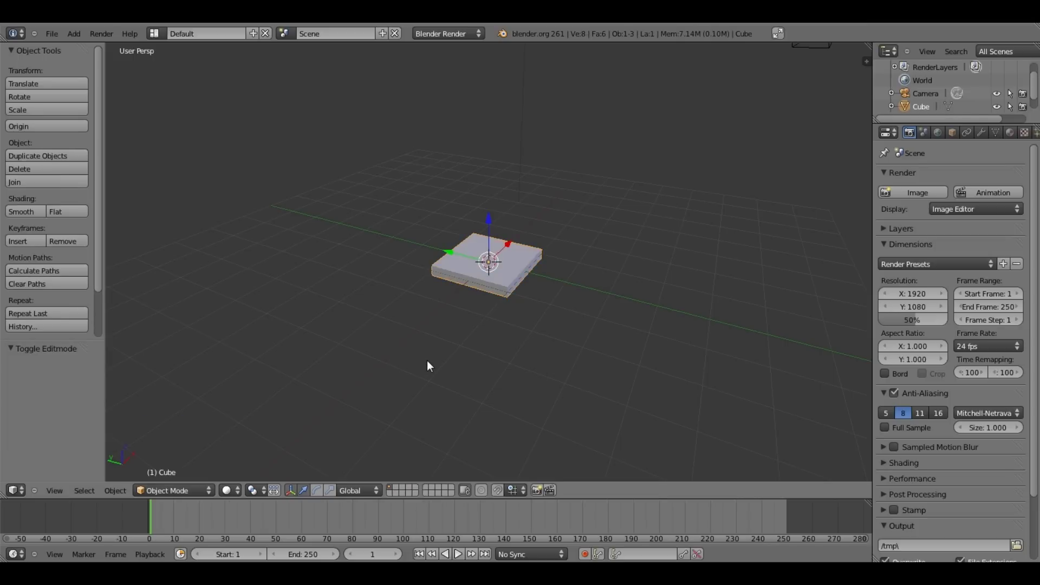
pyautogui.press('KP_7')
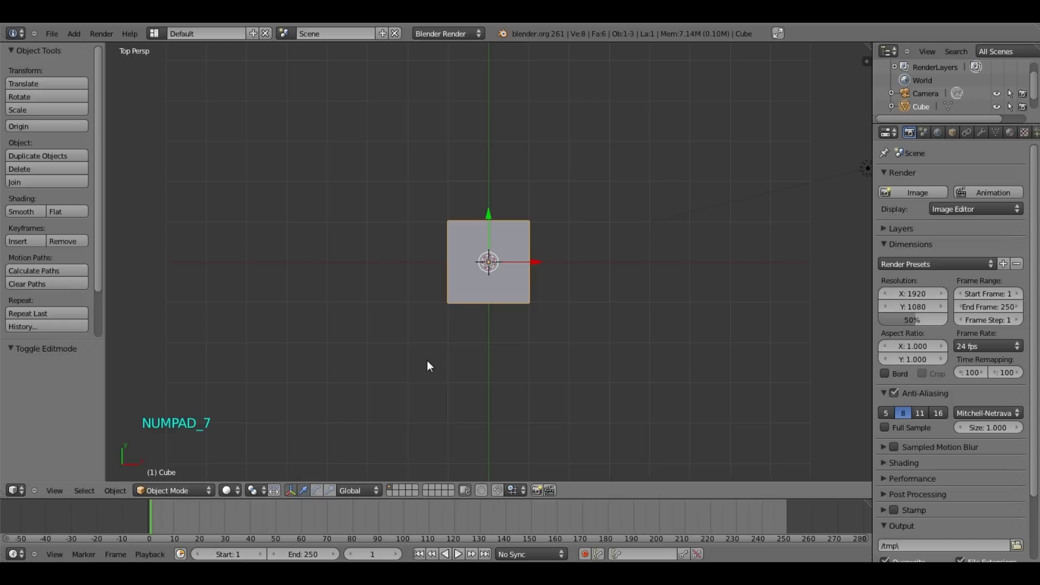
# - In Edit Mode, add two vertical loop cuts near the slab's left and right edges
pyautogui.press('Tab')
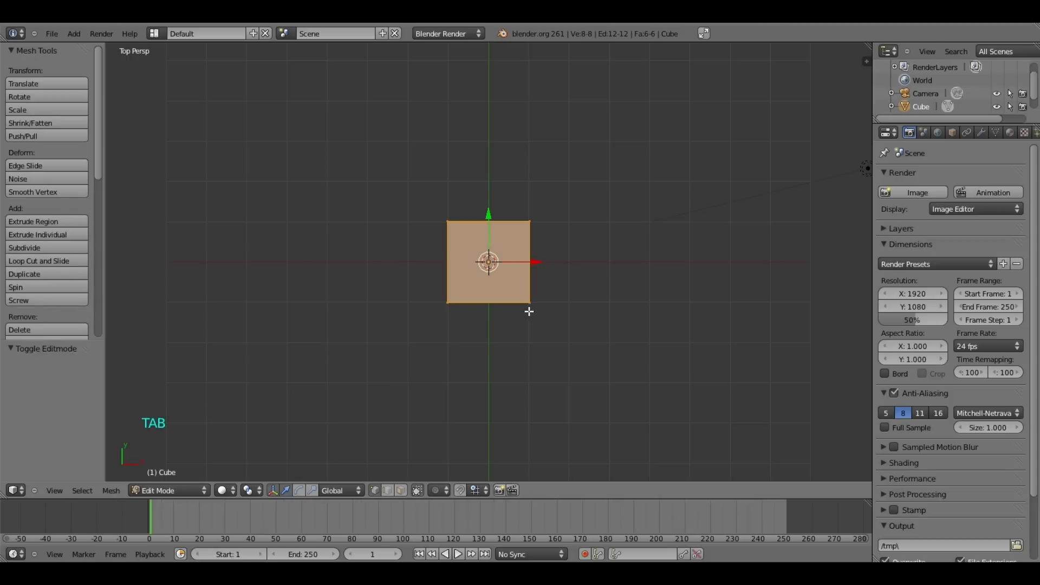
pyautogui.scroll(5, 529, 311)
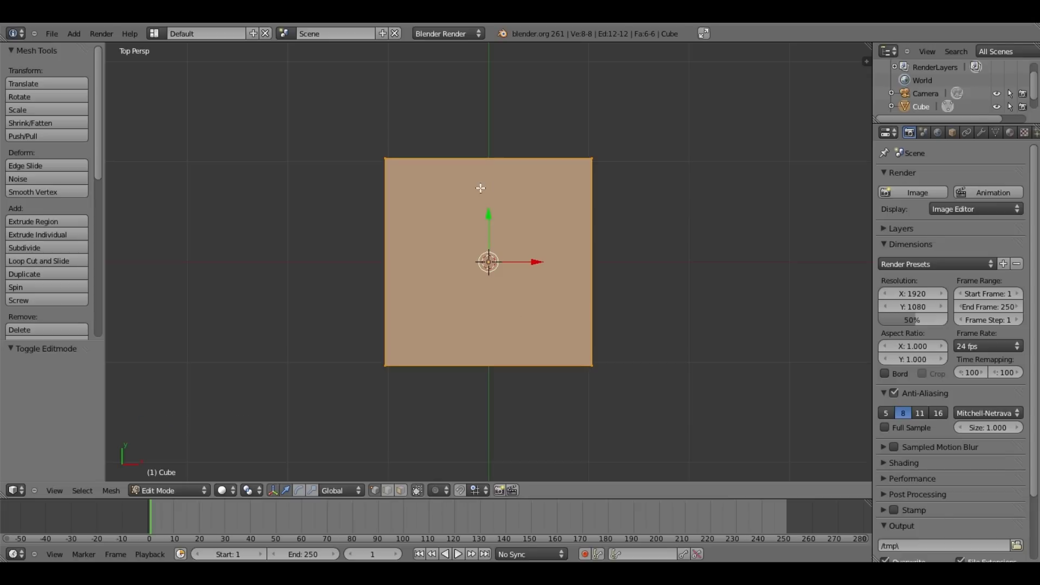
pyautogui.hotkey('ctrl', 'r')
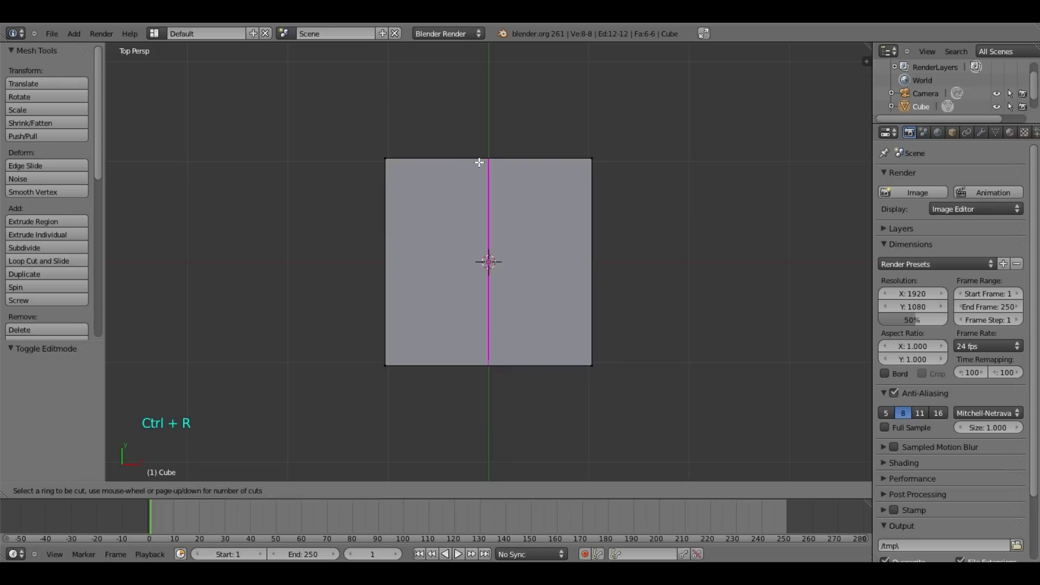
pyautogui.click(487, 163)
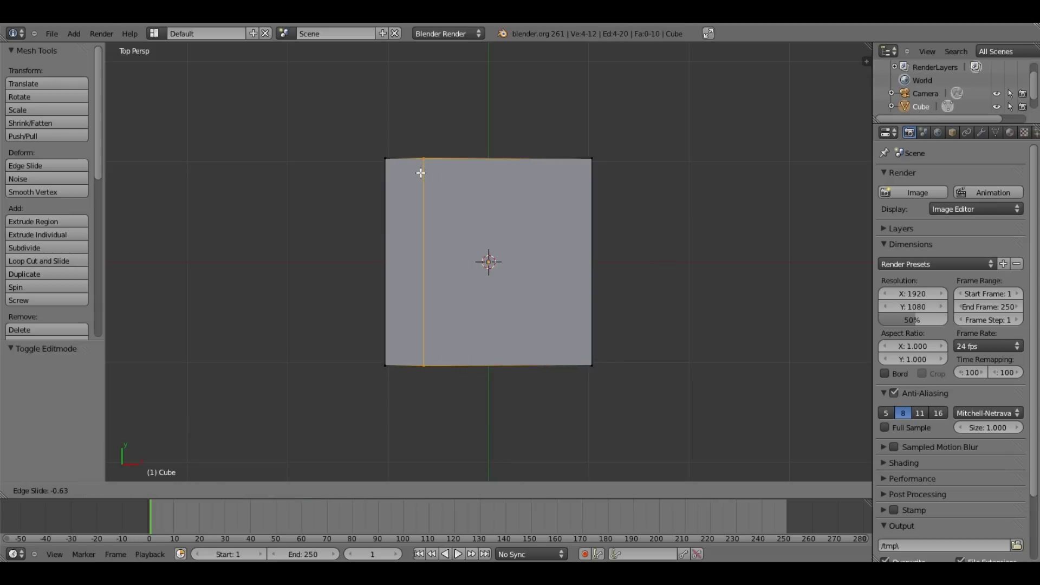
pyautogui.click(398, 169)
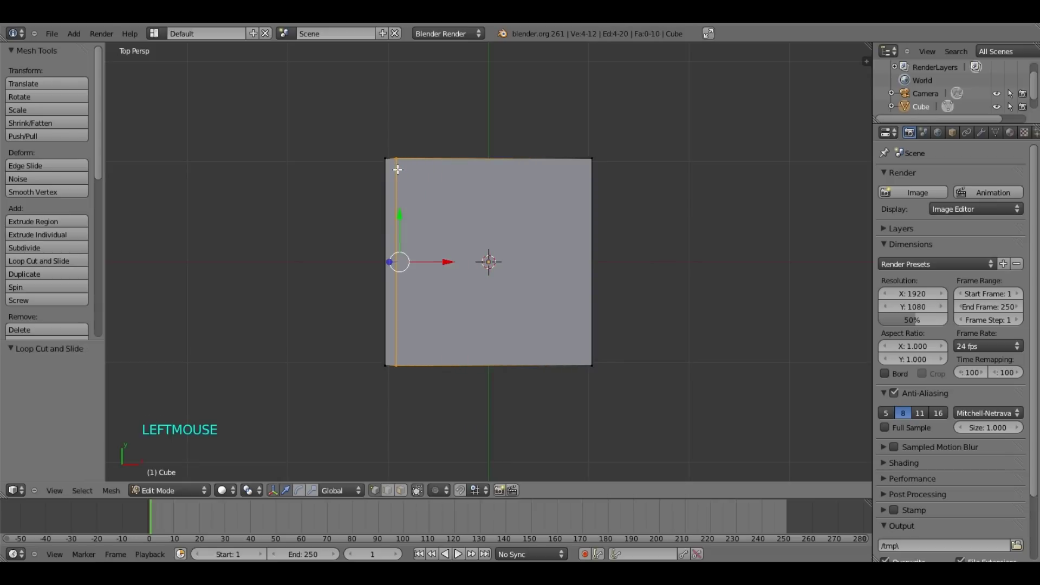
pyautogui.hotkey('ctrl', 'r')
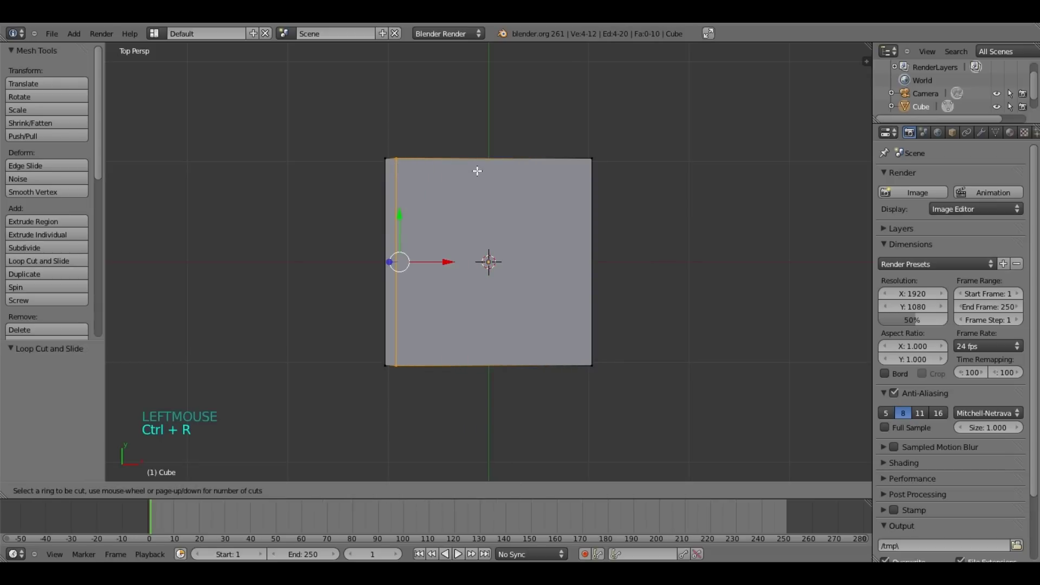
pyautogui.click(487, 162)
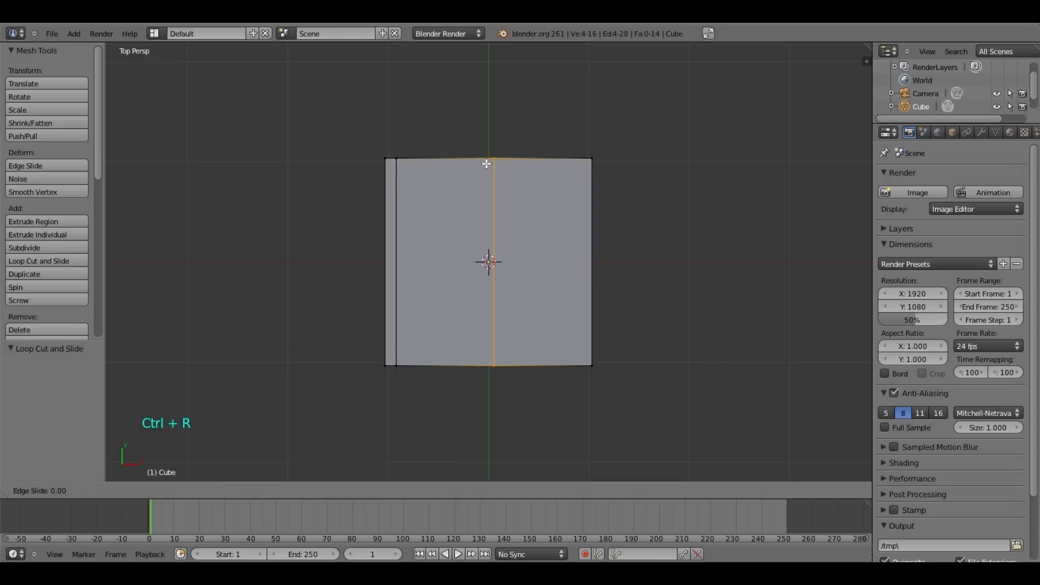
pyautogui.click(569, 163)
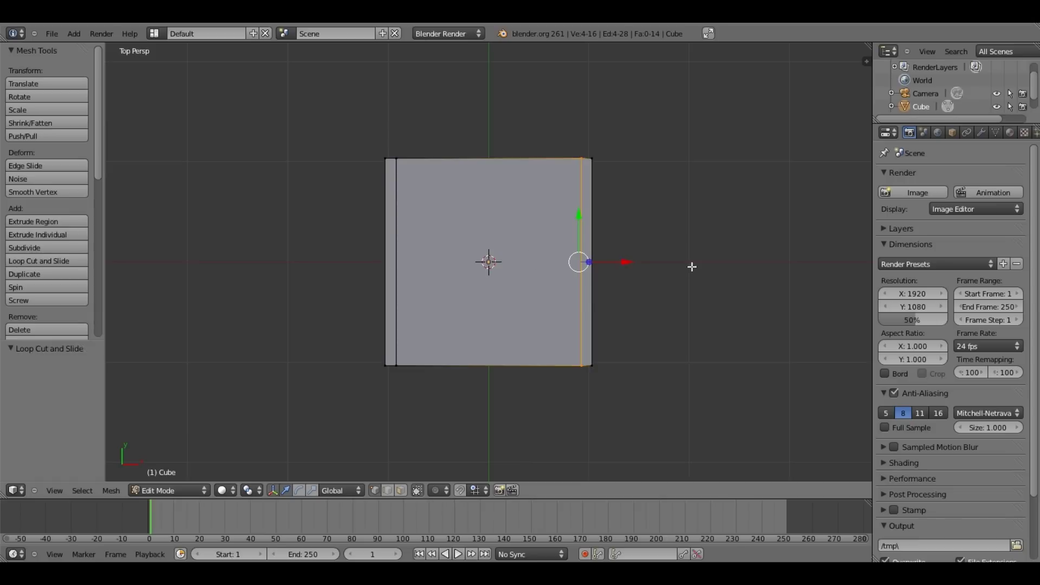
# - Add two horizontal loop cuts near the slab's bottom and top edges
pyautogui.hotkey('ctrl', 'r')
pyautogui.click(589, 261)
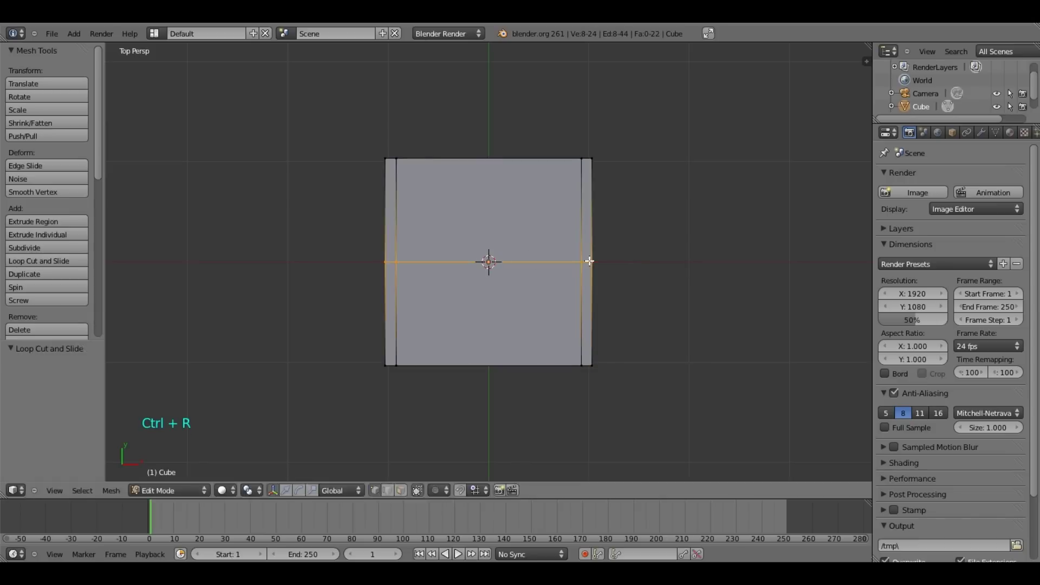
pyautogui.click(592, 349)
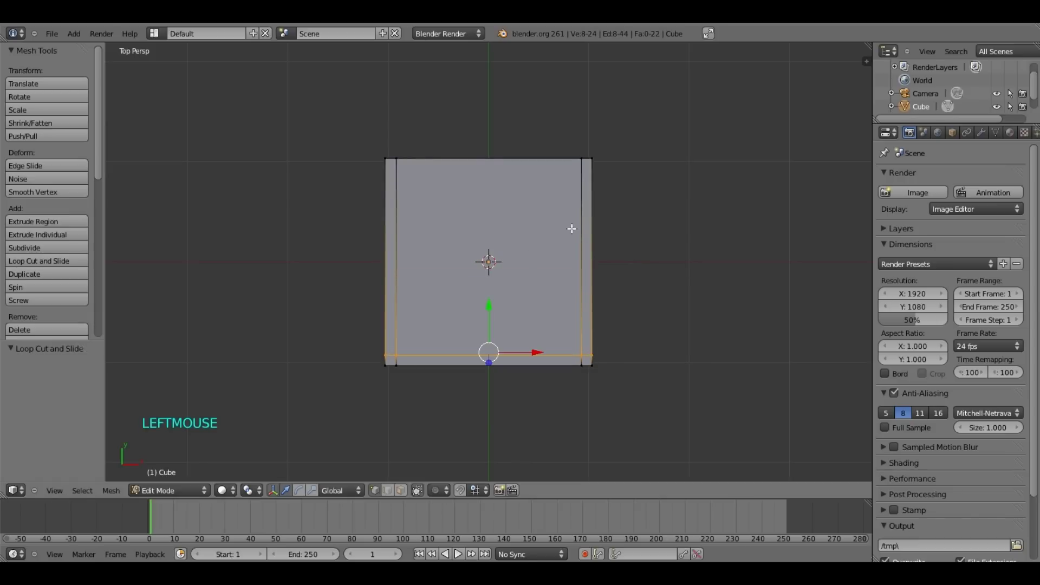
pyautogui.hotkey('ctrl', 'r')
pyautogui.click(594, 276)
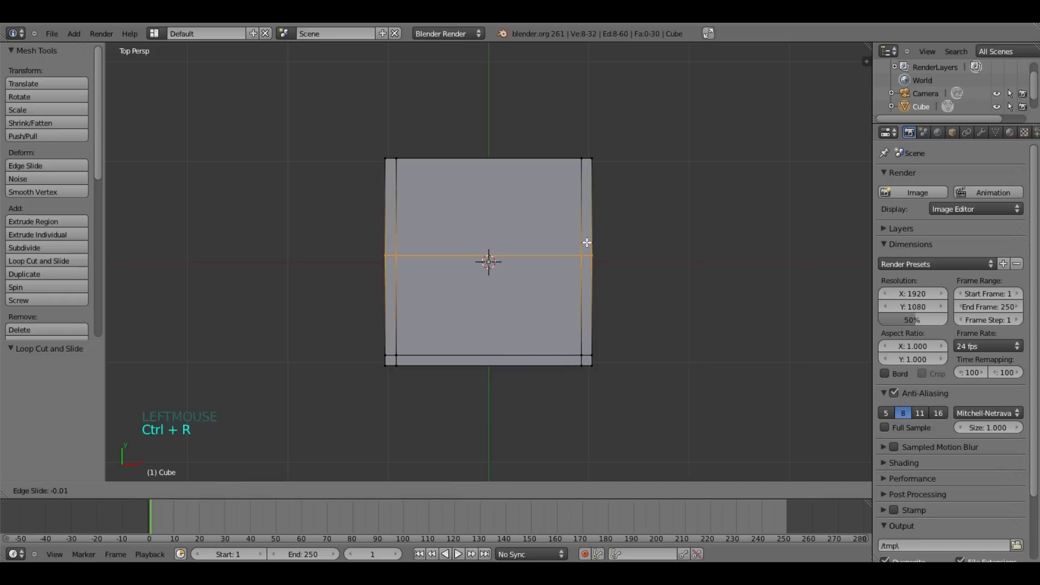
pyautogui.click(590, 192)
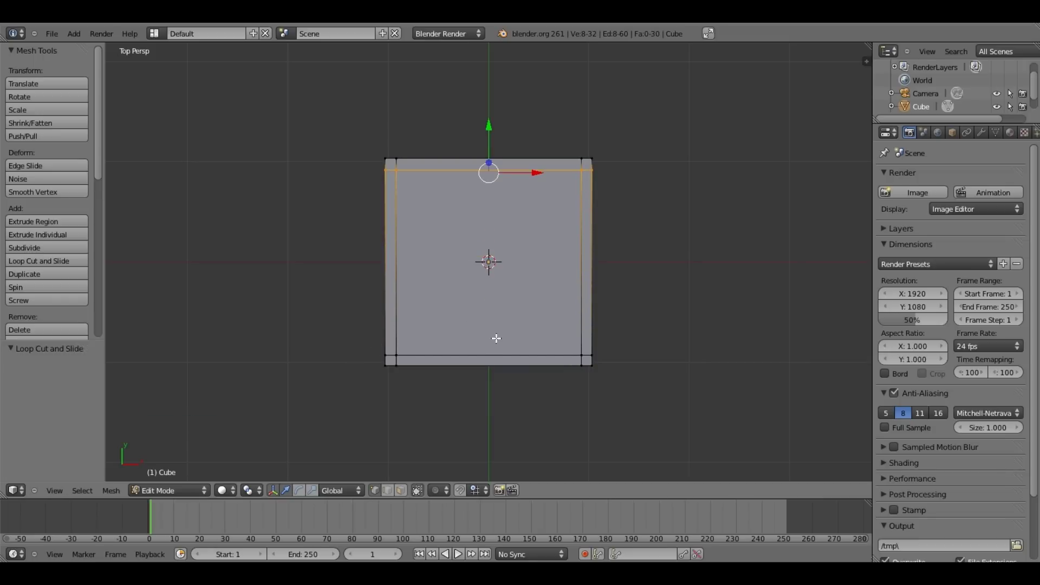
pyautogui.moveTo(508, 371); pyautogui.dragTo(447, 212, button='middle')
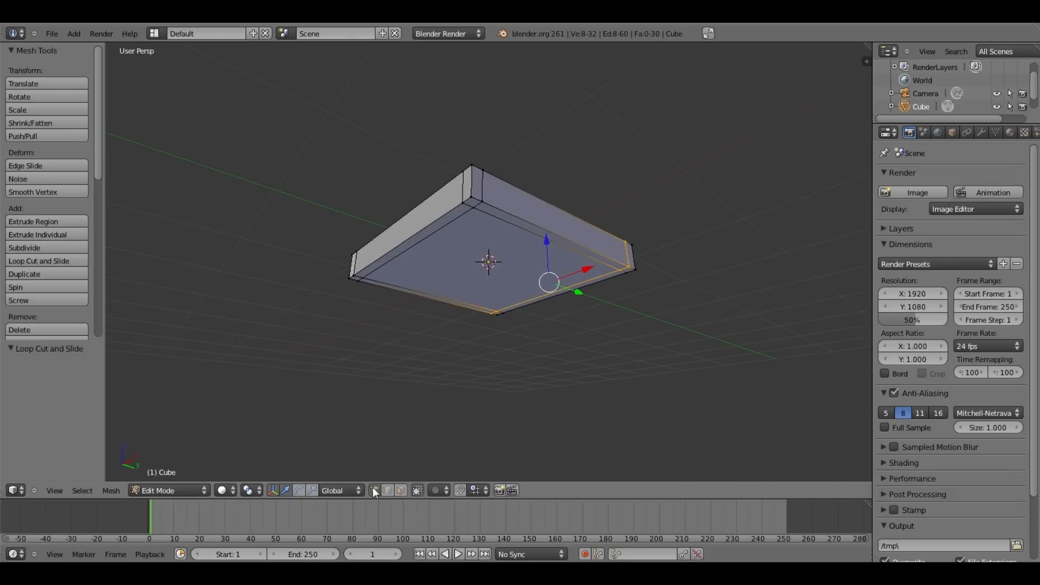
# - In face select mode, select the slab's four small corner faces
pyautogui.click(401, 489)
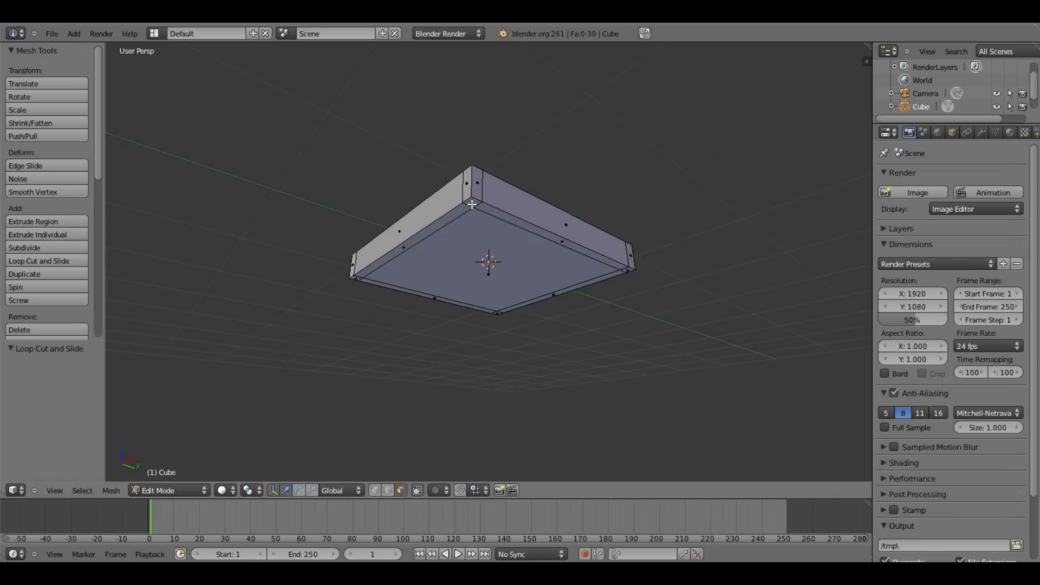
pyautogui.moveTo(491, 235); pyautogui.dragTo(494, 215, button='middle')
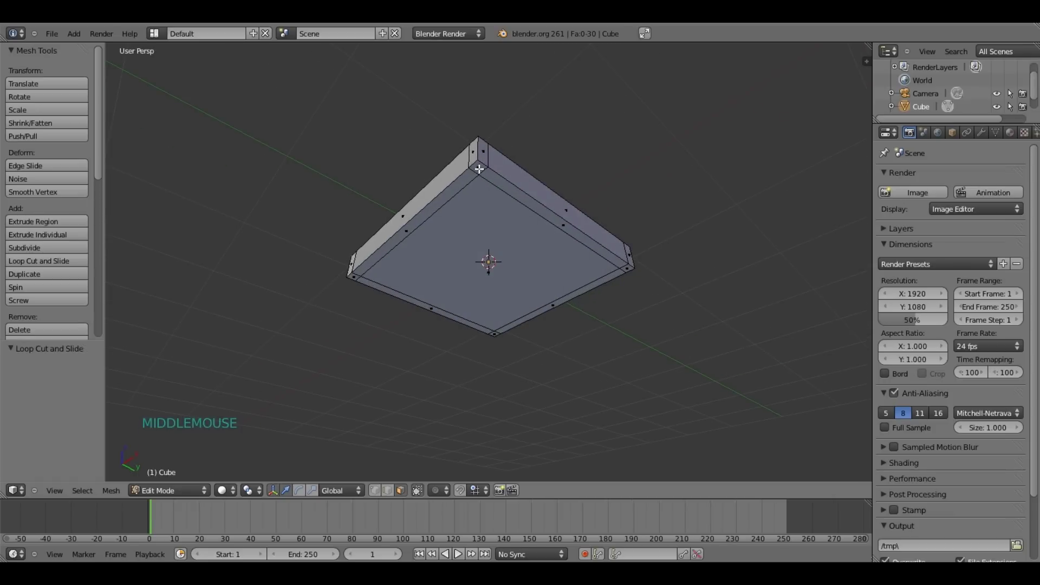
pyautogui.rightClick(479, 169)
pyautogui.rightClick(629, 270)
pyautogui.rightClick(493, 342)
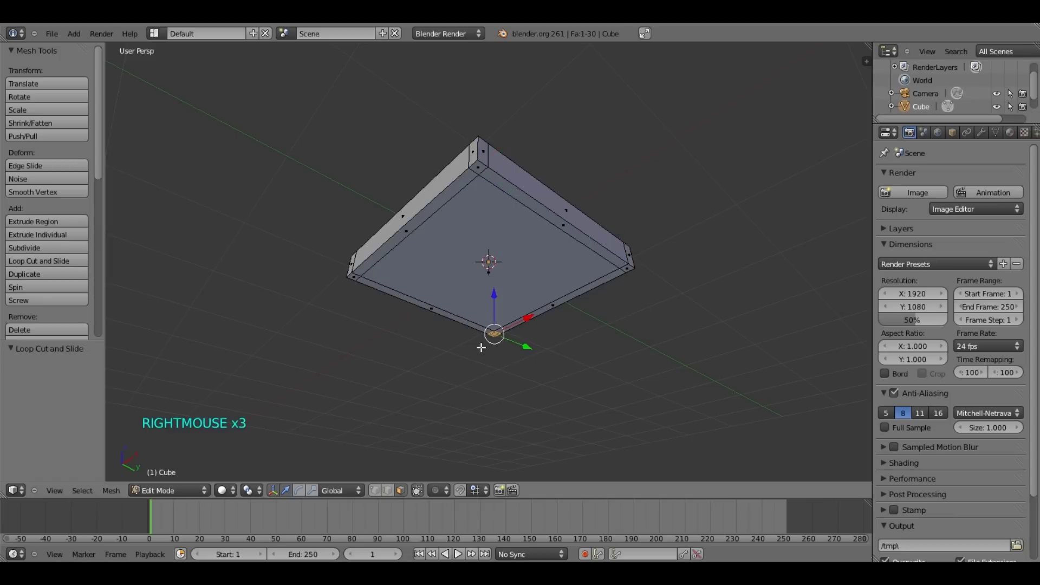
pyautogui.rightClick(353, 276)
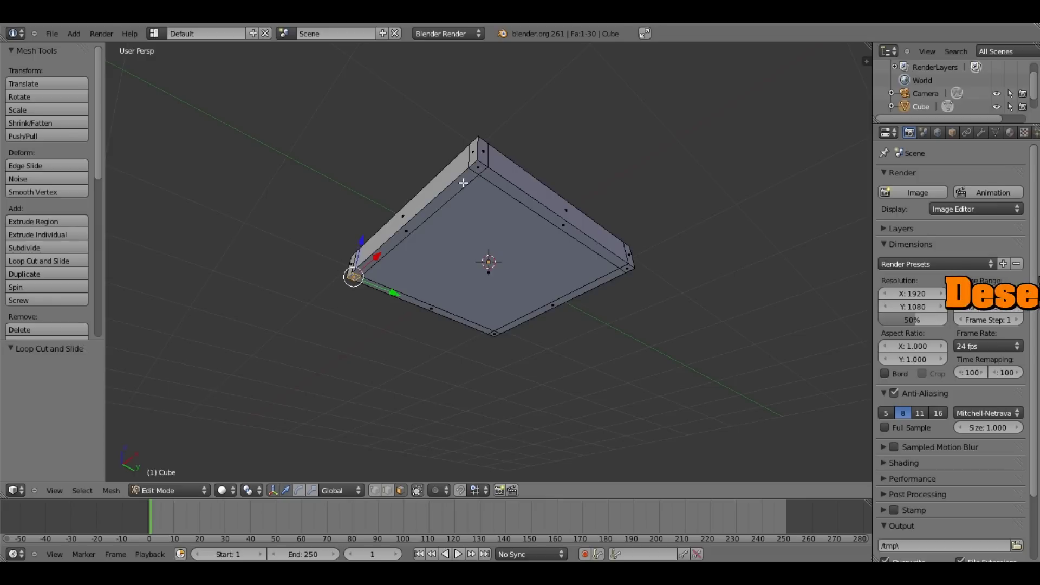
pyautogui.keyDown('shift'); pyautogui.rightClick(479, 168); pyautogui.keyUp('shift')
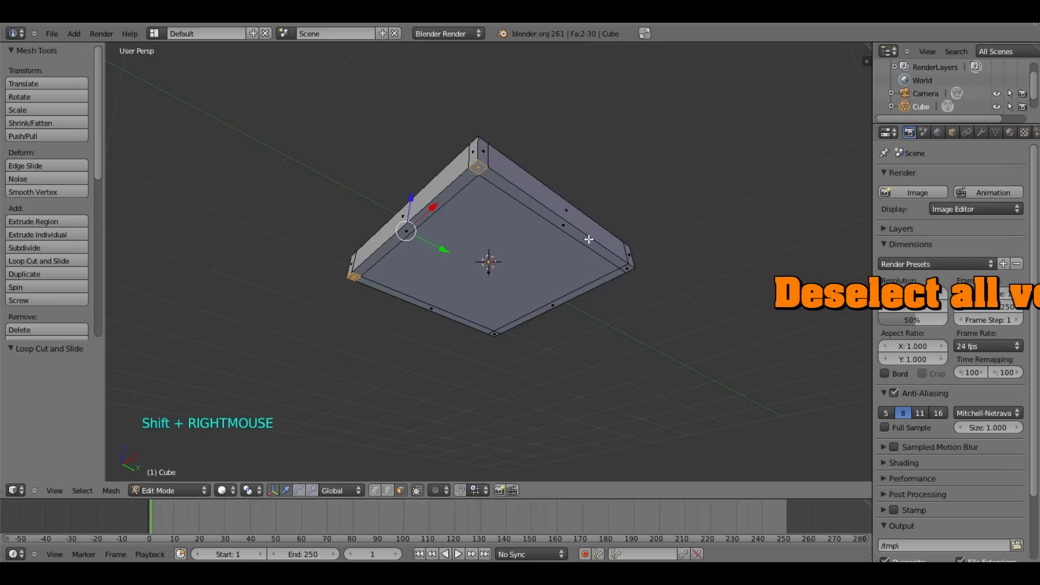
pyautogui.keyDown('shift'); pyautogui.rightClick(628, 270); pyautogui.keyUp('shift')
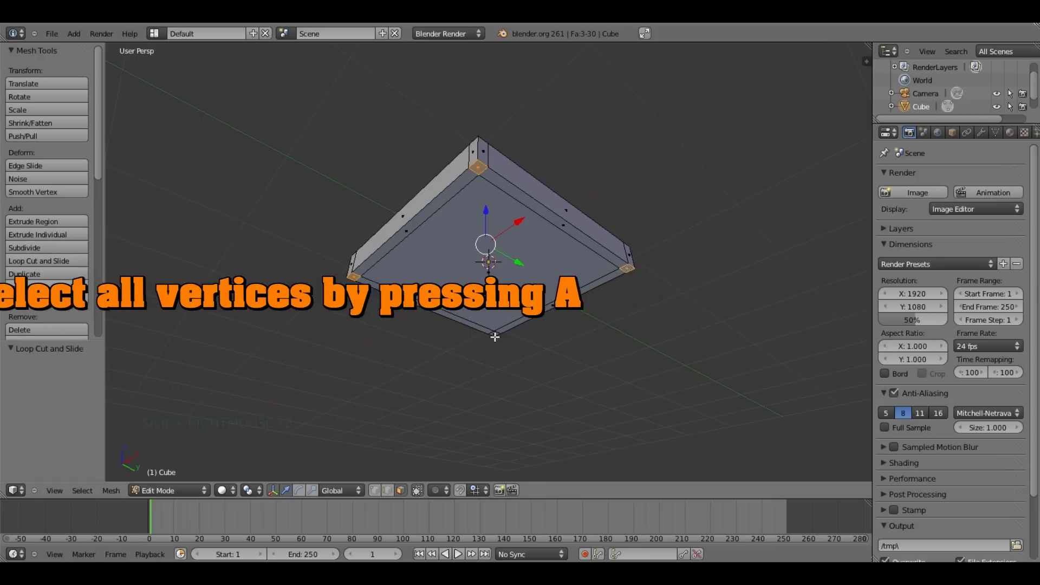
pyautogui.keyDown('shift'); pyautogui.rightClick(499, 332); pyautogui.keyUp('shift')
pyautogui.keyDown('shift'); pyautogui.rightClick(494, 335); pyautogui.keyUp('shift')
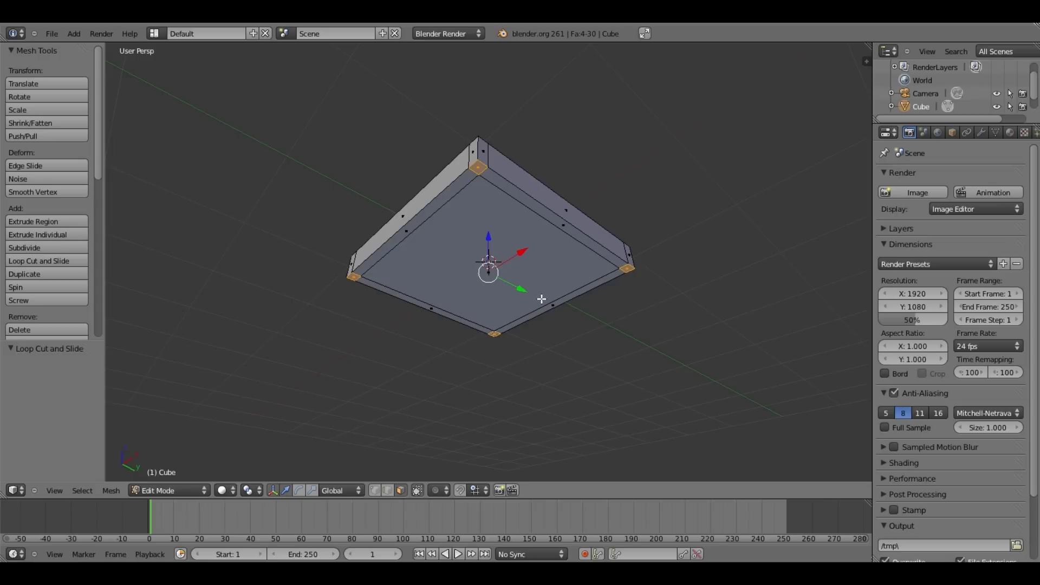
# - Extrude the corner faces 1.460 units downward into four legs, then deselect all
pyautogui.press('e')
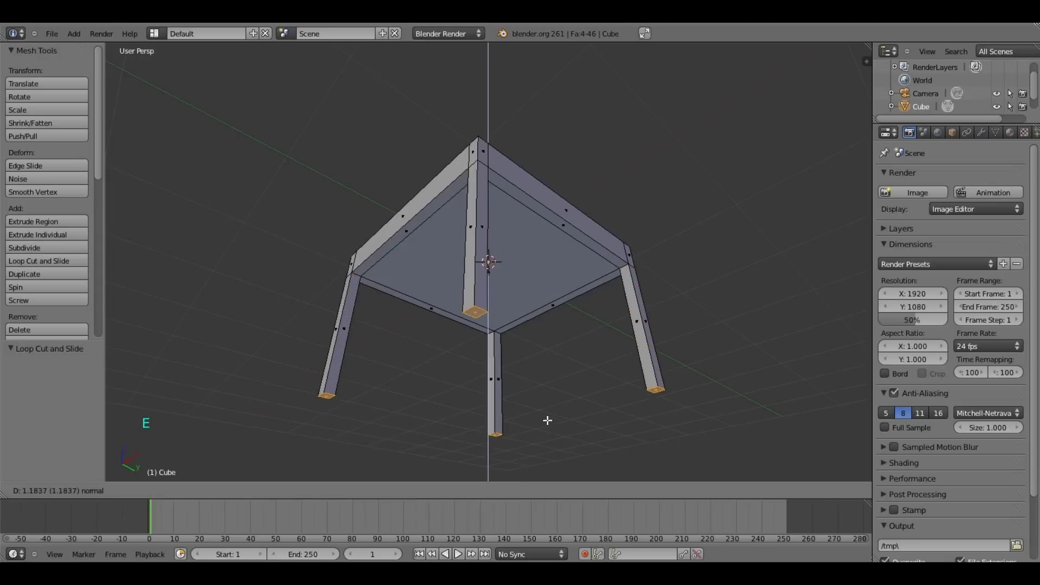
pyautogui.click(556, 454)
pyautogui.scroll(-2, 554, 332)
pyautogui.moveTo(555, 331); pyautogui.dragTo(537, 390, button='middle')
pyautogui.click(489, 353)
pyautogui.moveTo(540, 310); pyautogui.dragTo(615, 375, button='middle')
pyautogui.moveTo(561, 284); pyautogui.dragTo(516, 303, button='middle')
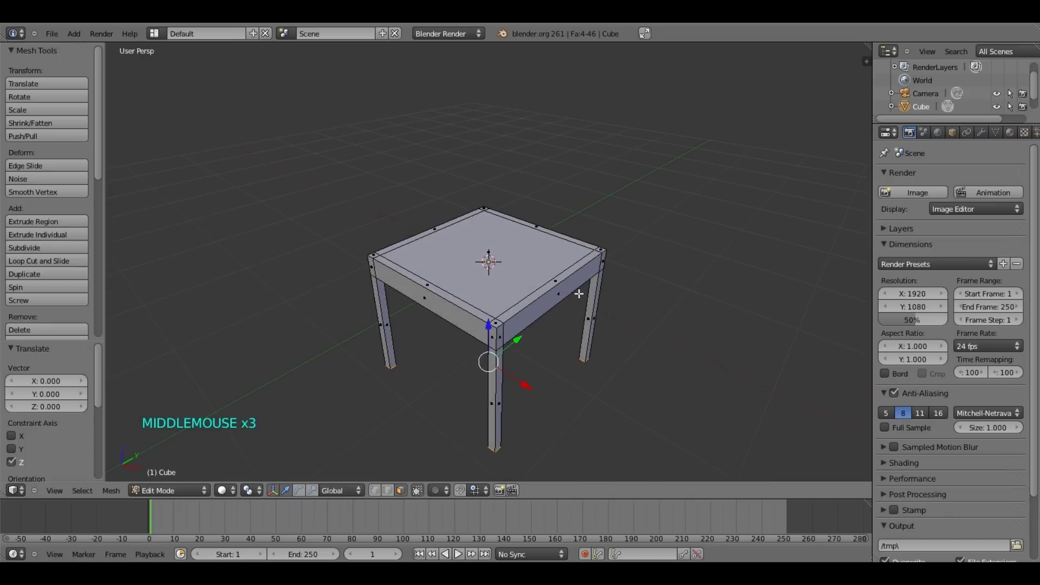
pyautogui.press('a')
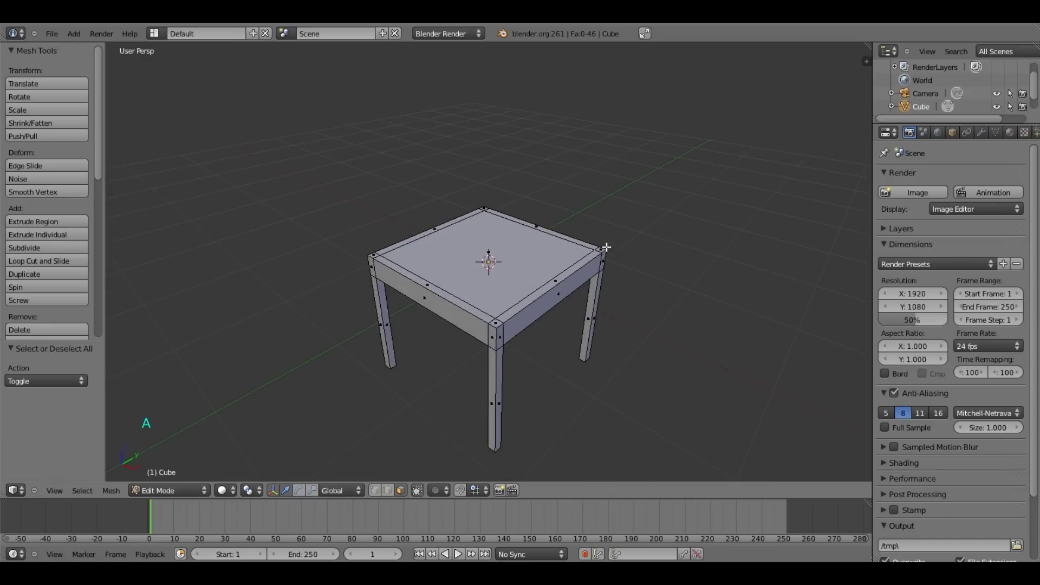
# - Select the seat's back top edge and extrude it 2.168 units upward as a backrest
pyautogui.scroll(2, 605, 248)
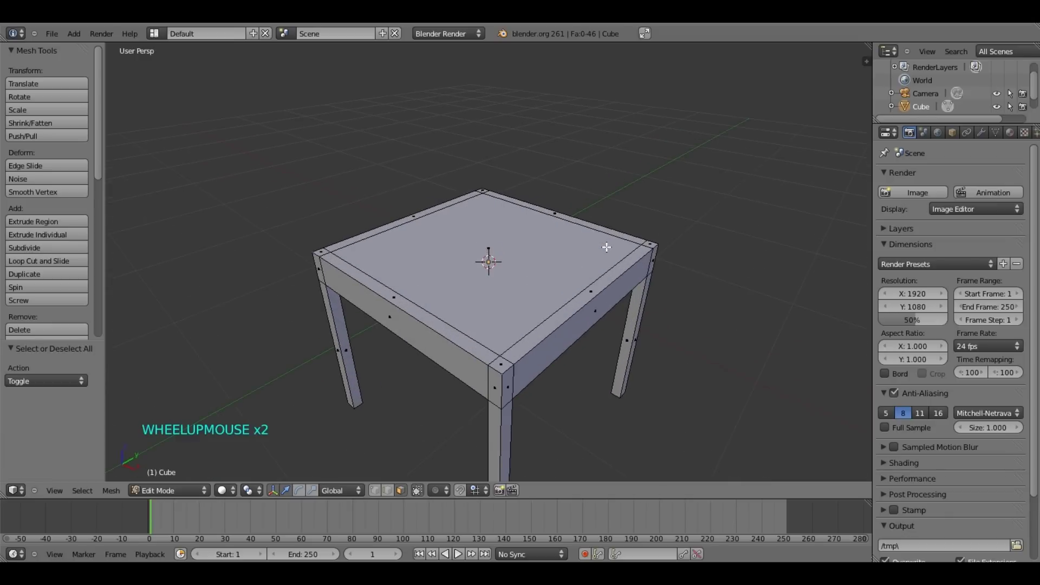
pyautogui.rightClick(651, 245)
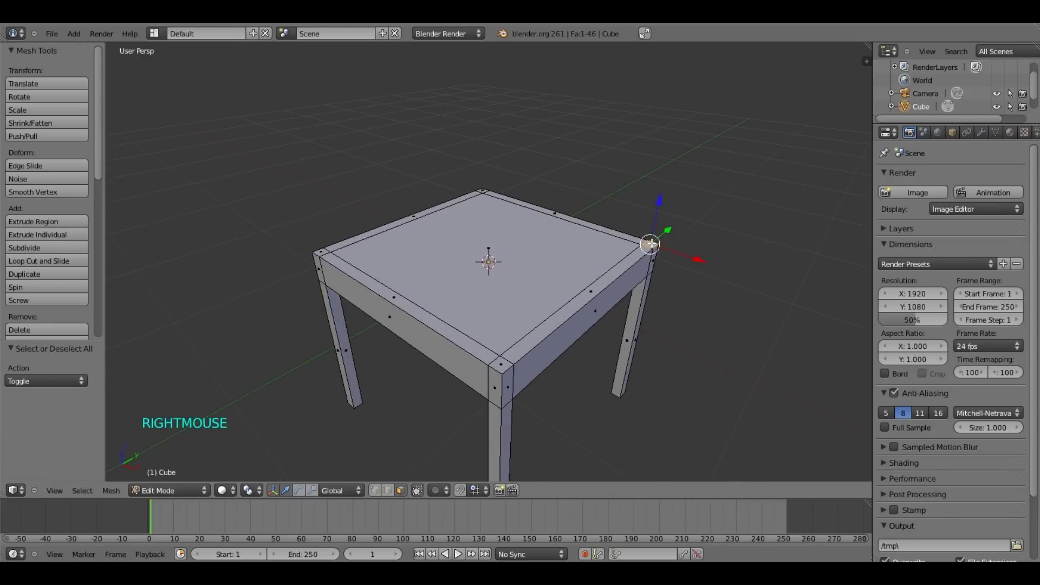
pyautogui.rightClick(553, 212)
pyautogui.rightClick(480, 190)
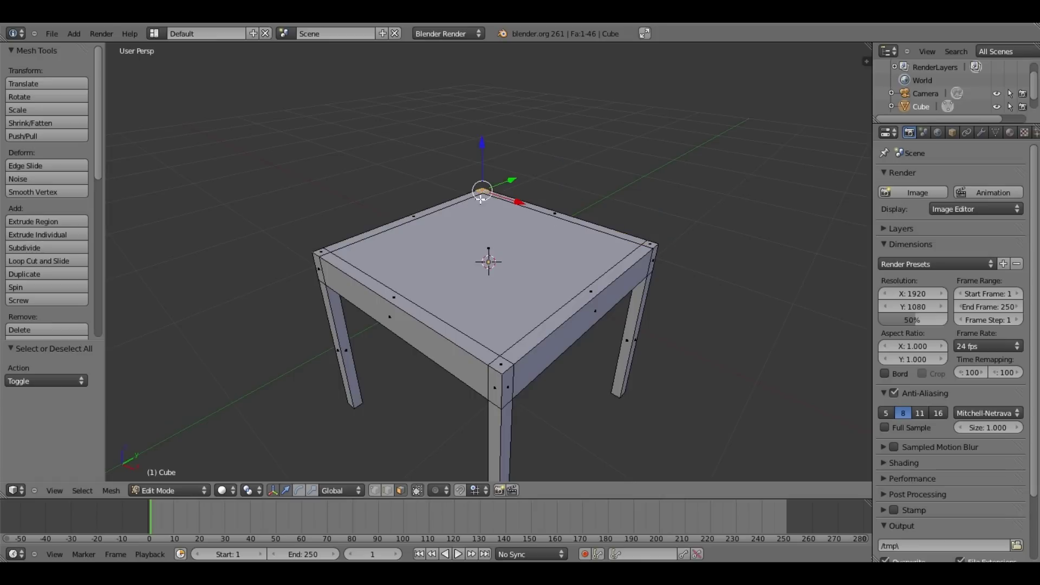
pyautogui.keyDown('shift'); pyautogui.rightClick(553, 213); pyautogui.keyUp('shift')
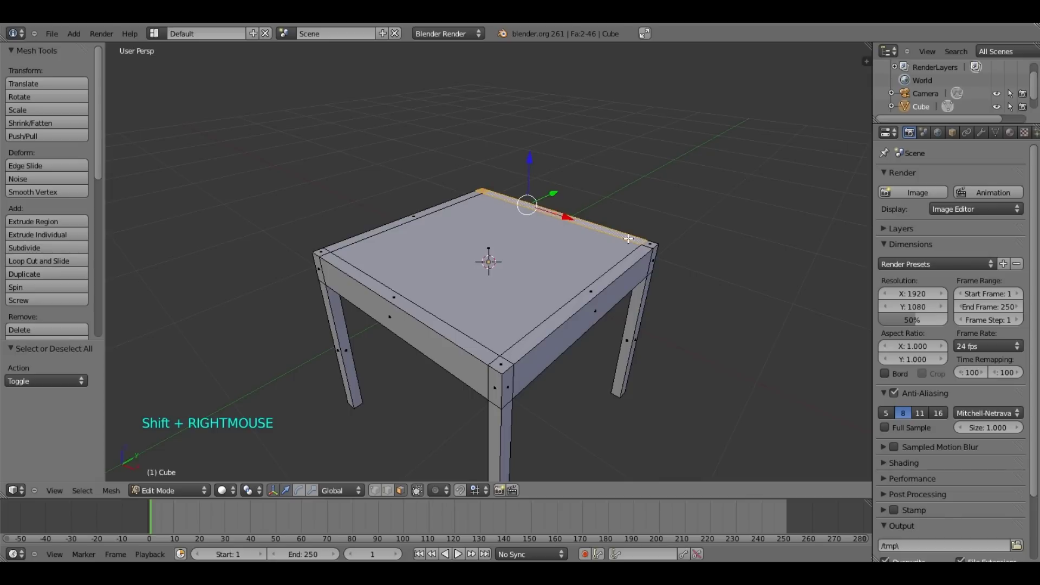
pyautogui.keyDown('shift'); pyautogui.rightClick(650, 245); pyautogui.keyUp('shift')
pyautogui.scroll(-4, 530, 264)
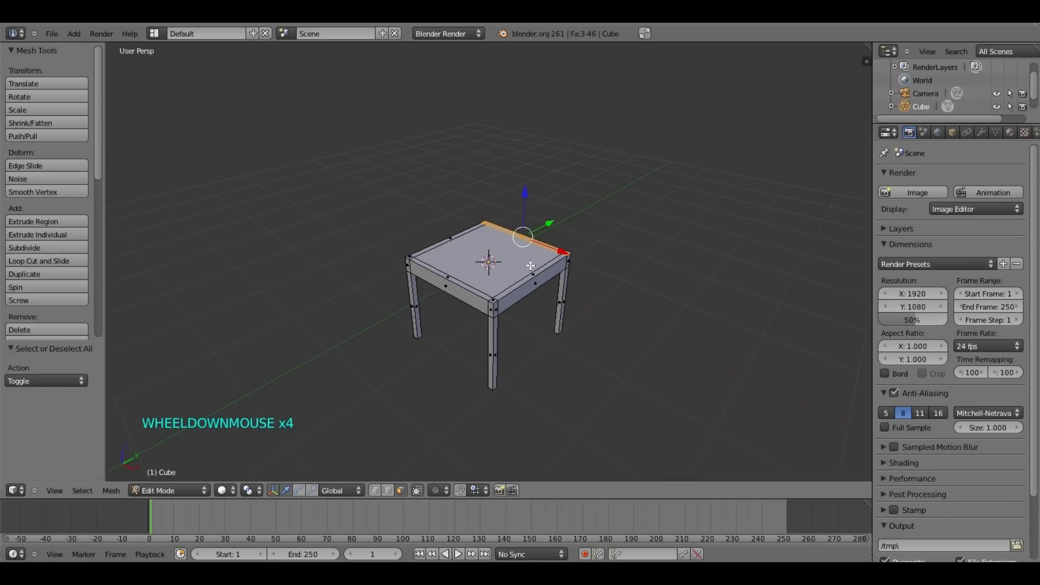
pyautogui.press('e')
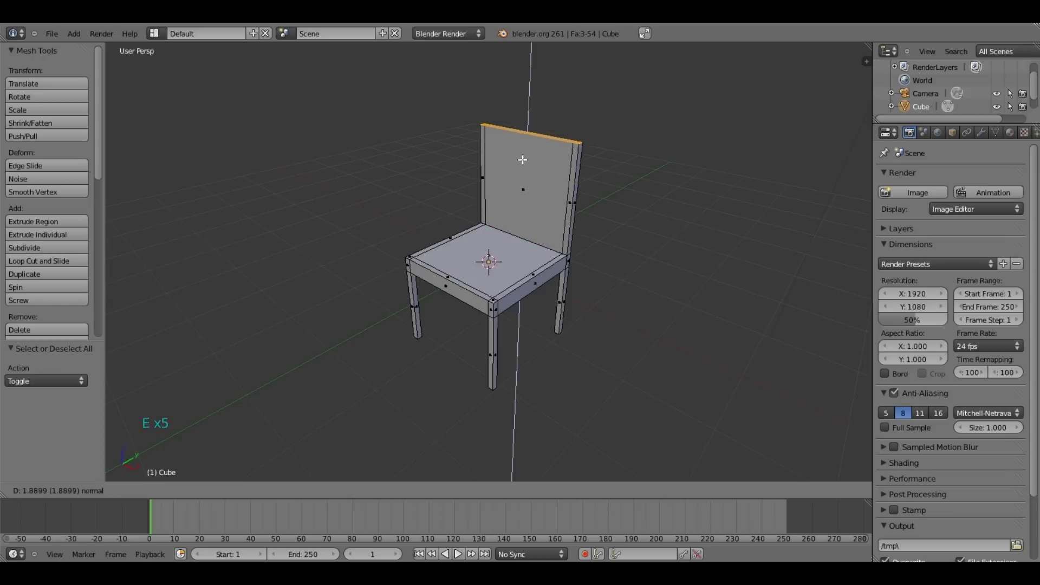
pyautogui.click(525, 145)
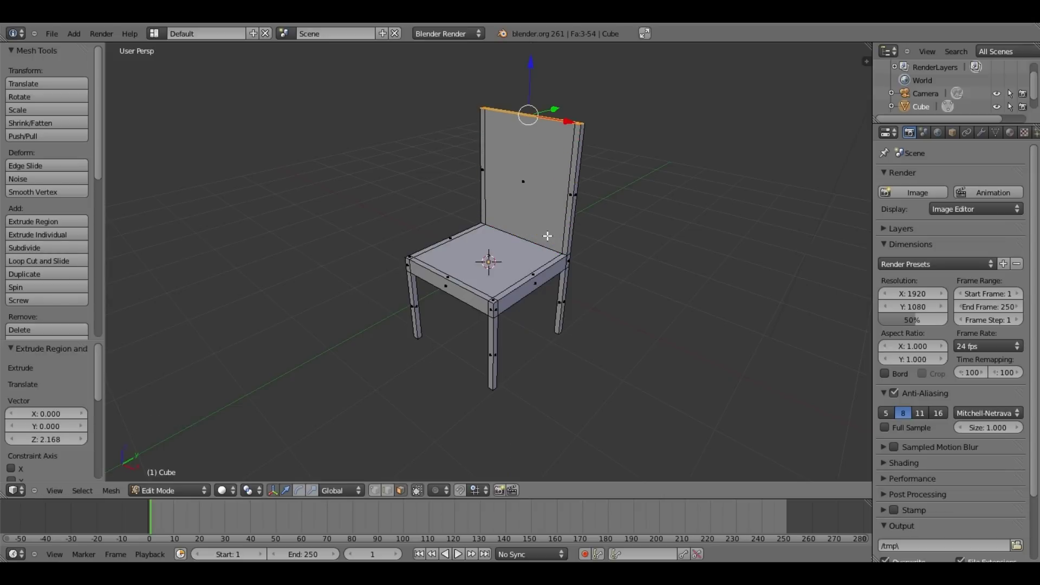
pyautogui.press('a')
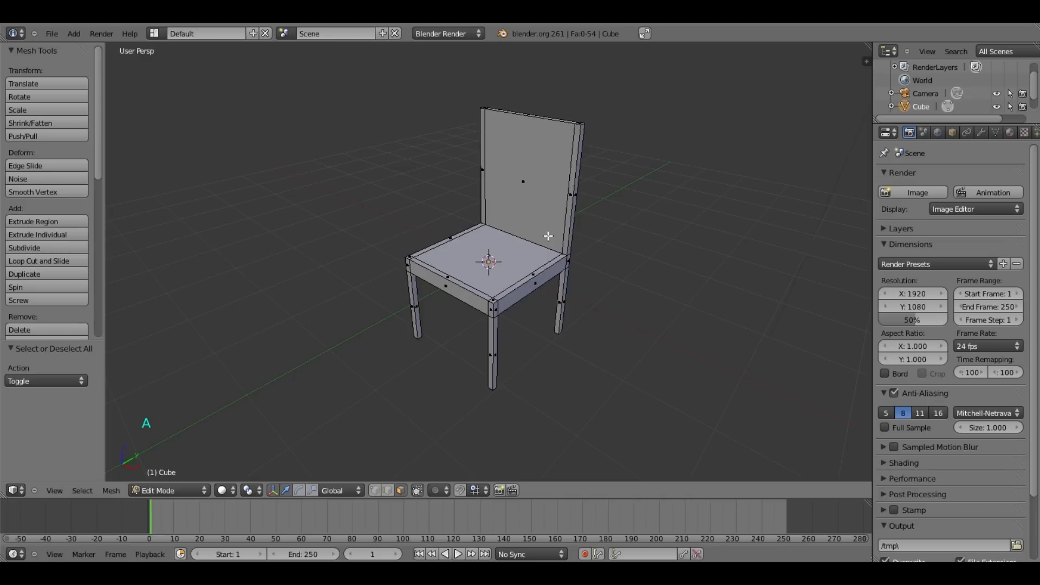
# - Switch to Object Mode from the mode menu and orbit around the finished chair
pyautogui.click(176, 493)
pyautogui.click(195, 477)
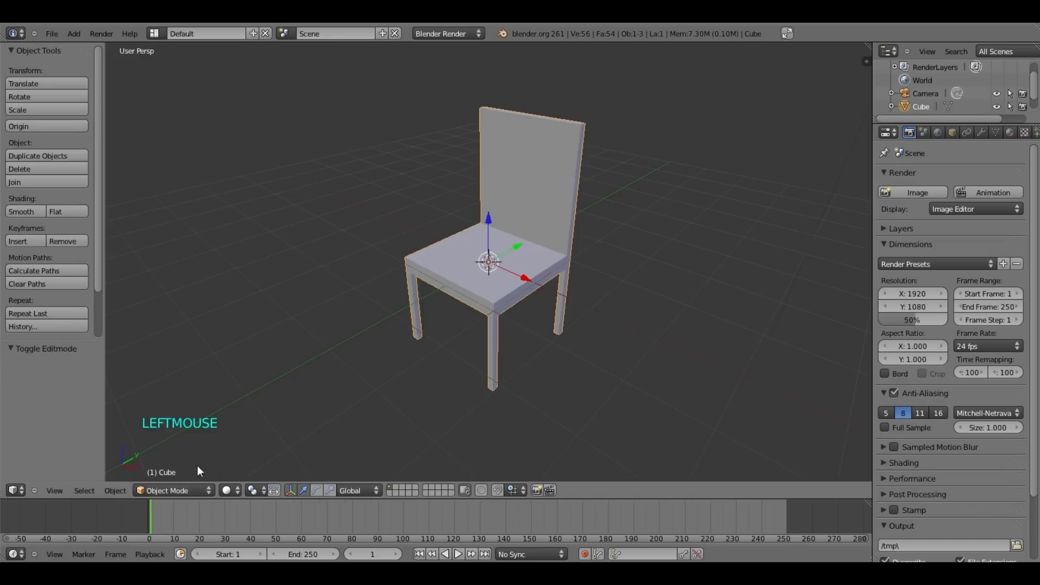
pyautogui.moveTo(274, 333); pyautogui.dragTo(369, 334, button='middle')
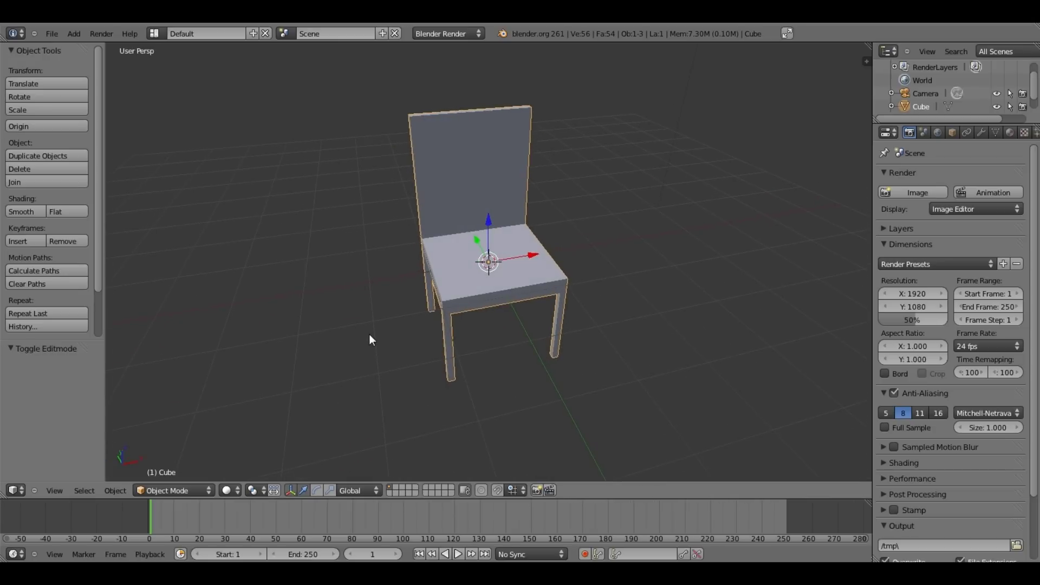